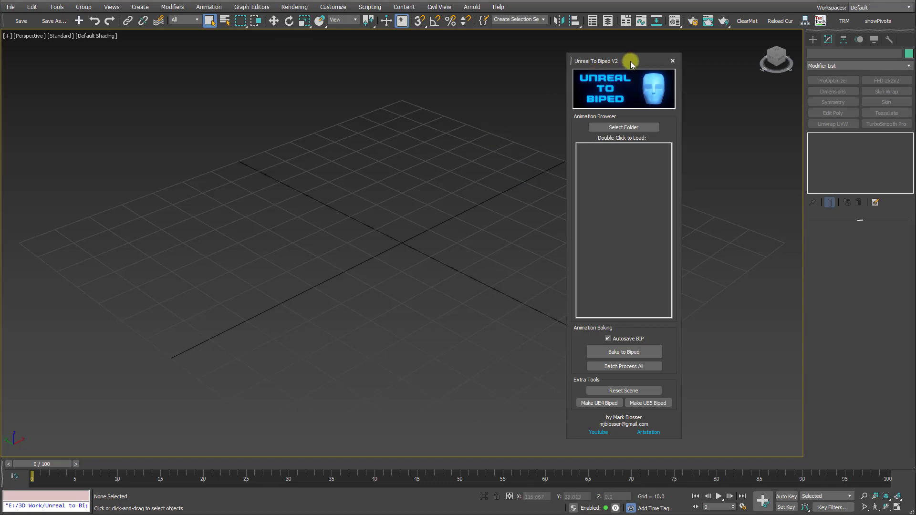
# Dock the Unreal To Biped tool beside the viewport and load the Desktop's FBX Motion Matching folder into its animation browser.
pyautogui.moveTo(631, 61); pyautogui.dragTo(33, 65)
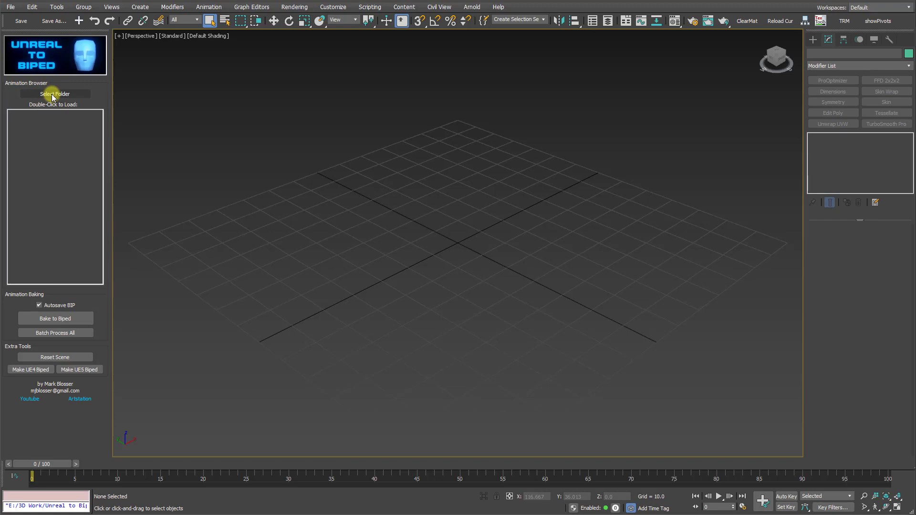
pyautogui.click(52, 95)
pyautogui.click(148, 153)
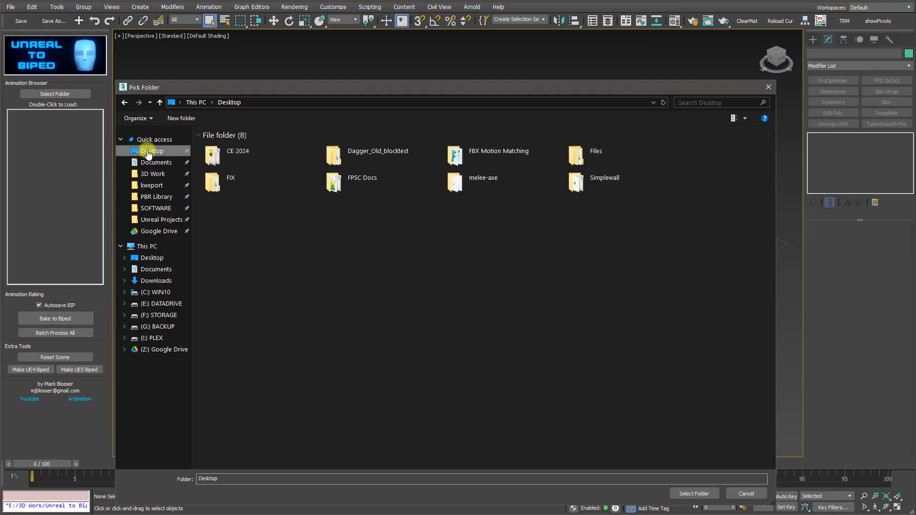
pyautogui.click(491, 161)
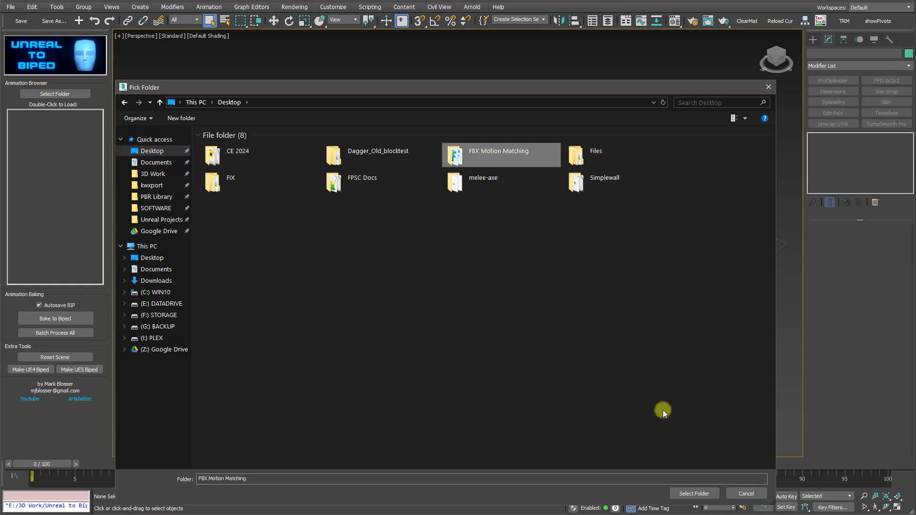
pyautogui.click(692, 493)
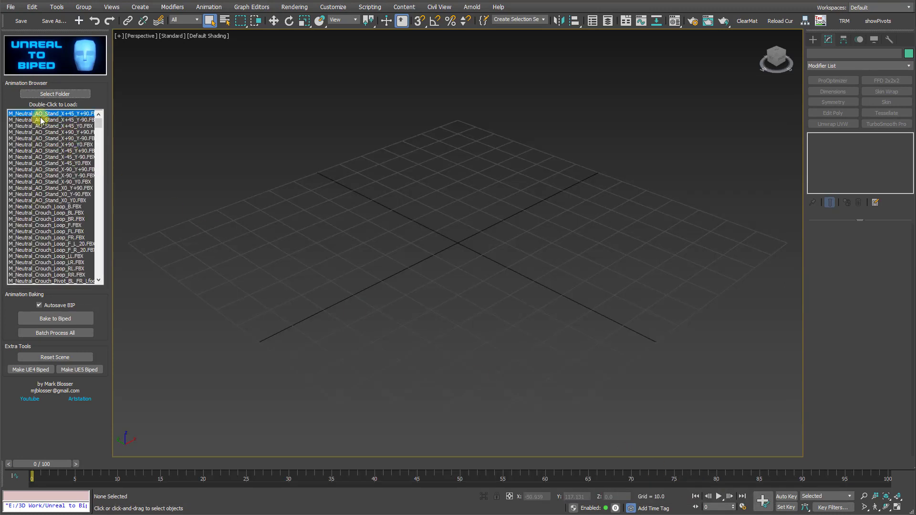
pyautogui.moveTo(98, 122)
pyautogui.mouseDown()
pyautogui.moveTo(101, 273)
pyautogui.moveTo(96, 120)
pyautogui.mouseUp()
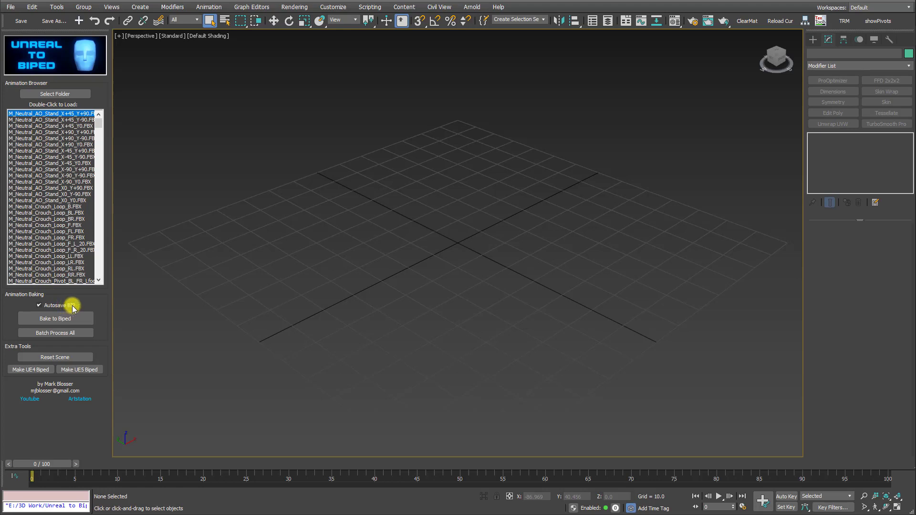
# Batch process all the FBX animations in the loaded folder to biped motion files, keeping Autosave BIP on.
pyautogui.click(75, 333)
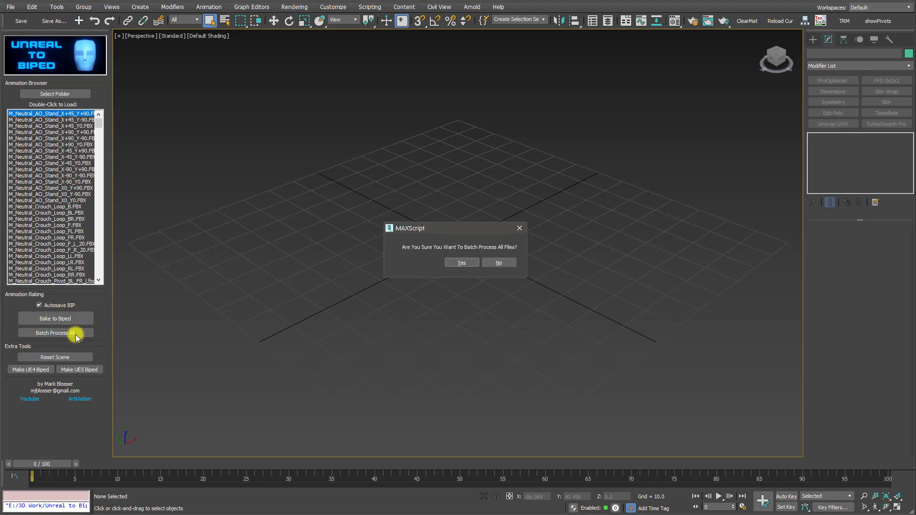
pyautogui.click(456, 265)
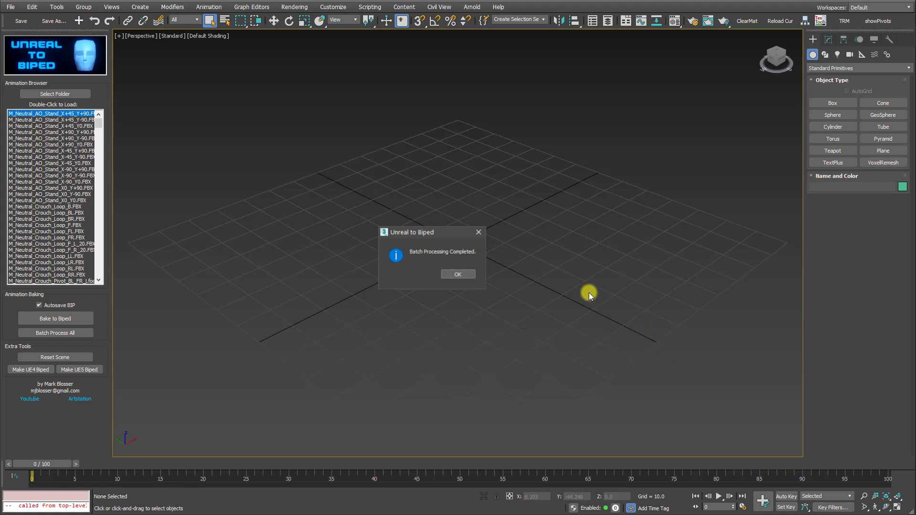
pyautogui.press('Return')
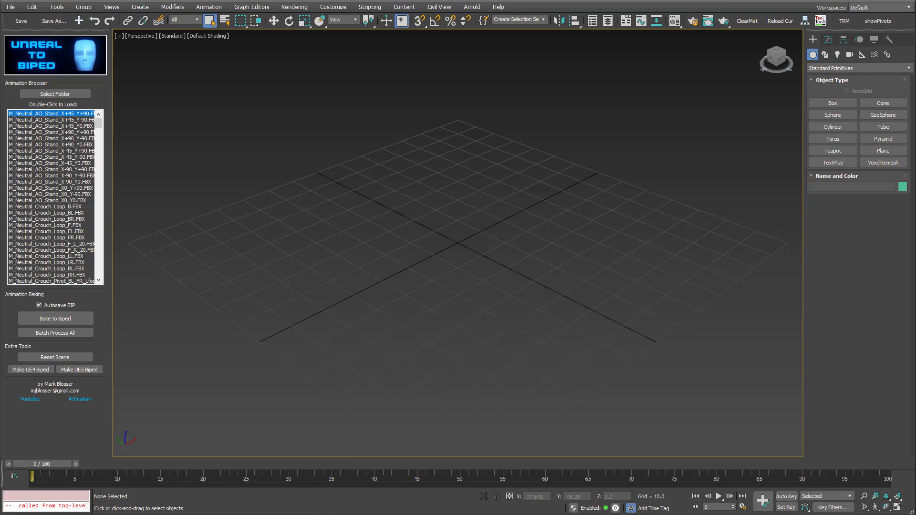
# Switch to File Explorer and look through the BIP files in the FBX Motion Matching folder.
pyautogui.click(409, 504)
pyautogui.moveTo(328, 99); pyautogui.dragTo(324, 44)
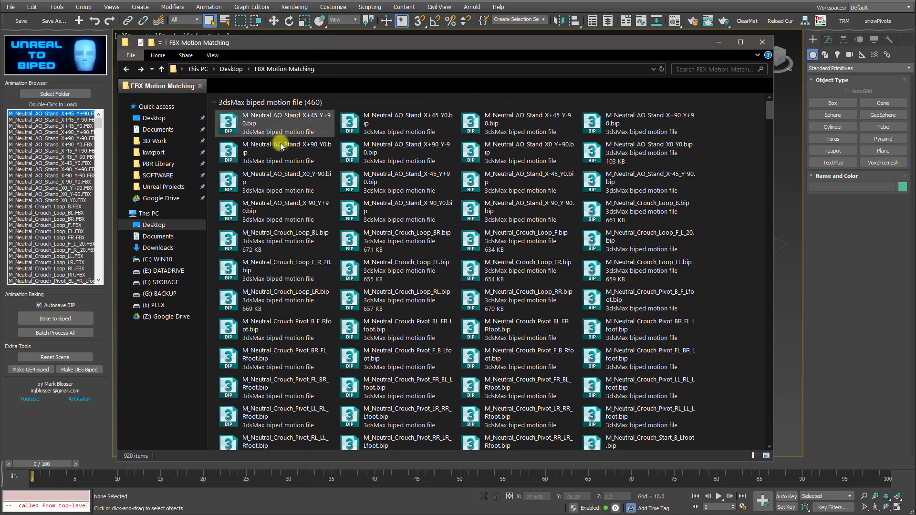
pyautogui.scroll(-5, 521, 286)
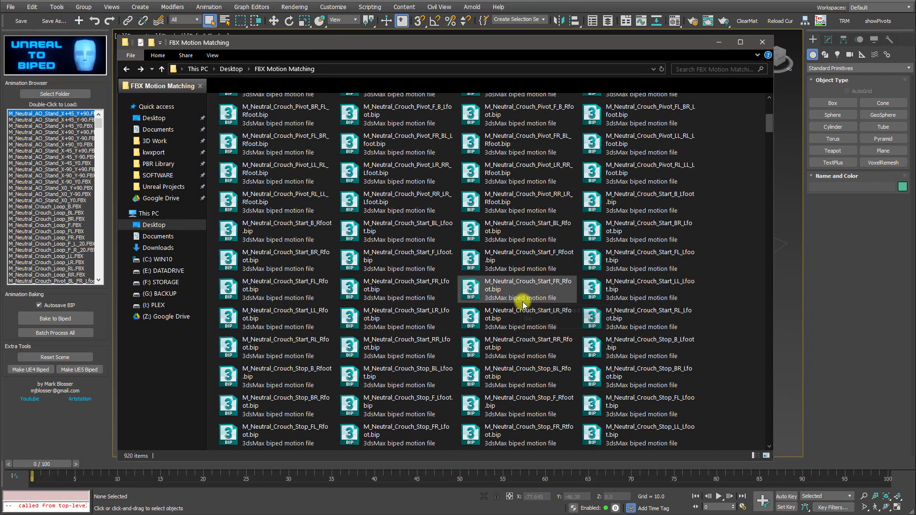
pyautogui.scroll(-10, 522, 303)
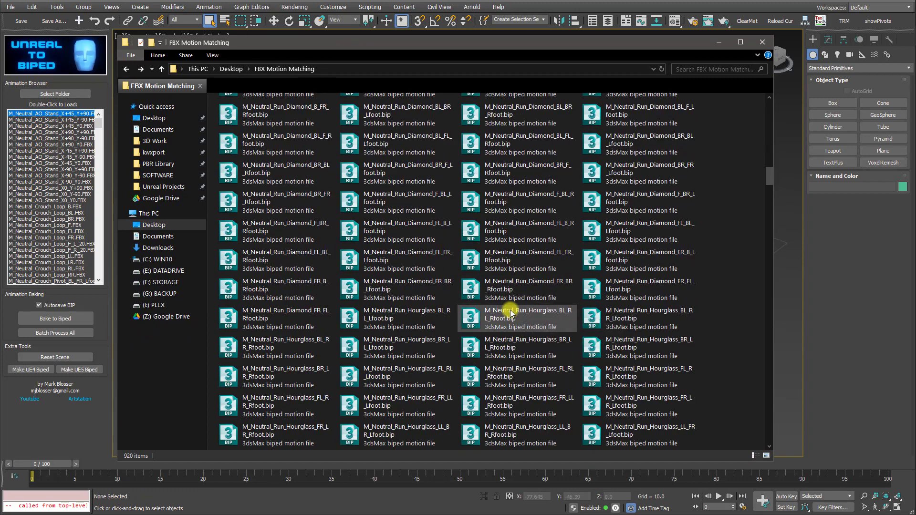
pyautogui.scroll(-15, 511, 312)
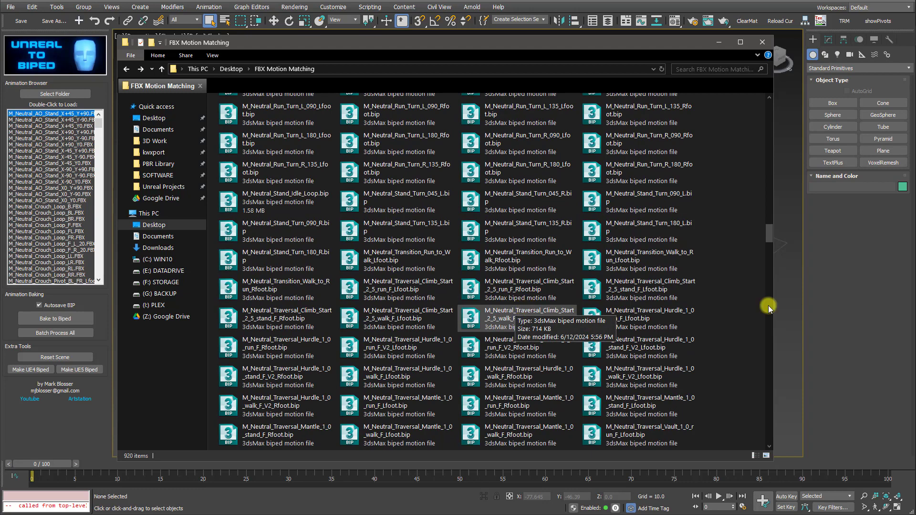
pyautogui.moveTo(507, 44); pyautogui.dragTo(489, 296)
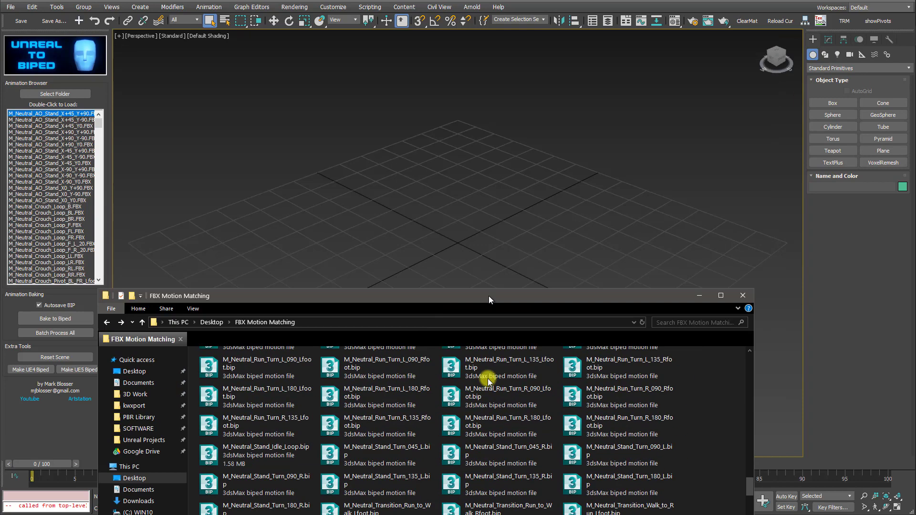
pyautogui.click(548, 334)
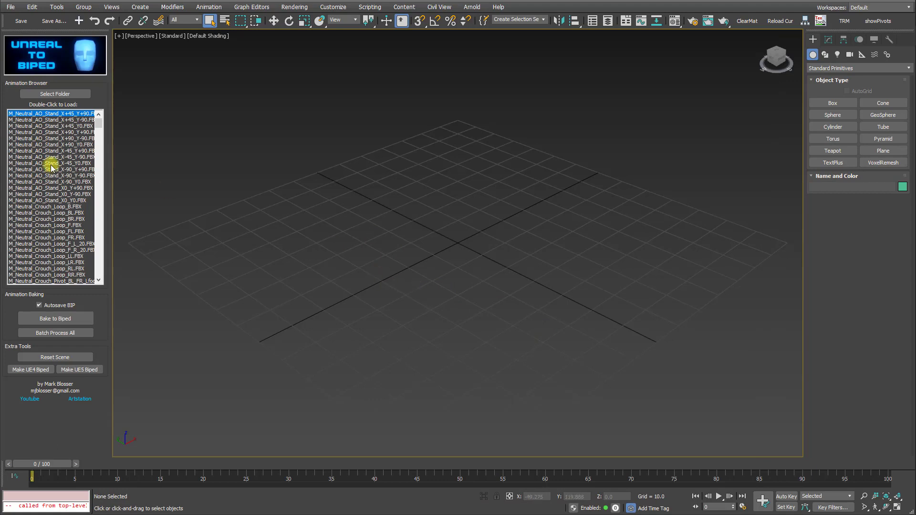
# Load M_Neutral_Crouch_Loop_B.FBX from the animation browser and bake its animation to a biped.
pyautogui.click(35, 207)
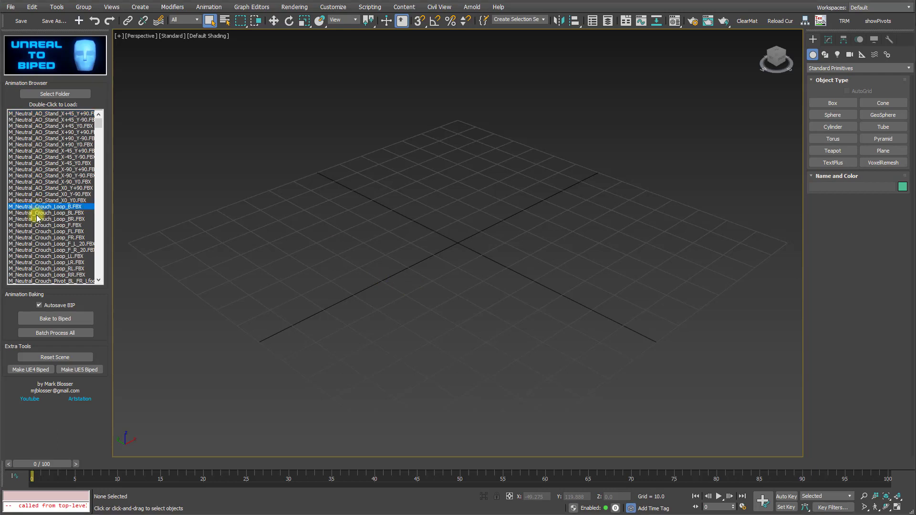
pyautogui.doubleClick(32, 209)
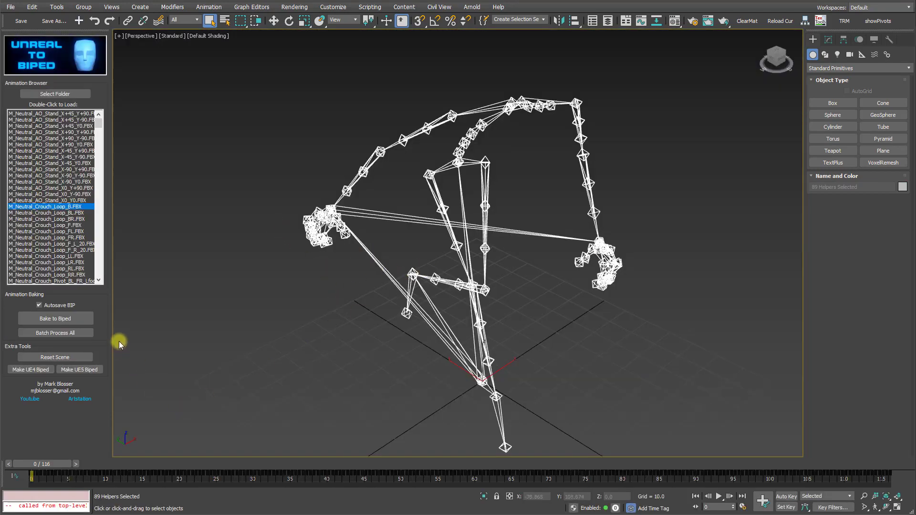
pyautogui.click(55, 321)
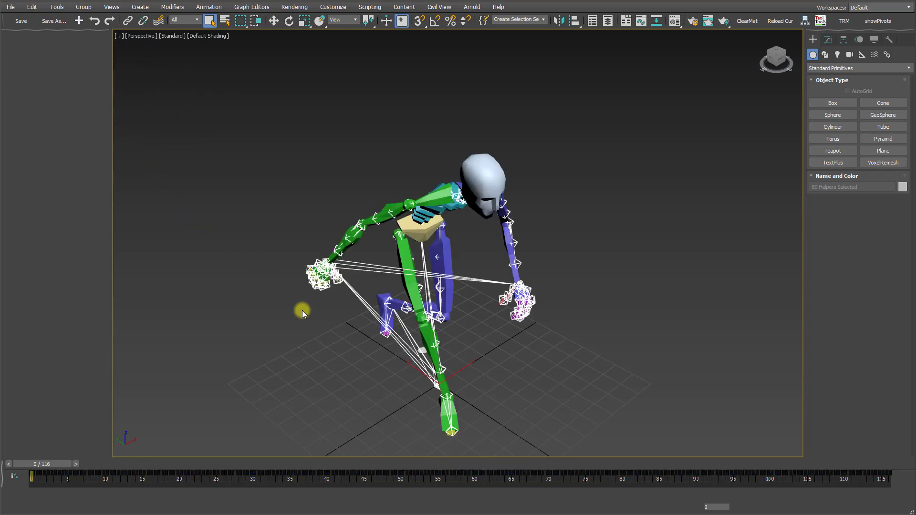
pyautogui.keyDown('alt'); pyautogui.moveTo(311, 266); pyautogui.dragTo(176, 256, button='middle'); pyautogui.keyUp('alt')
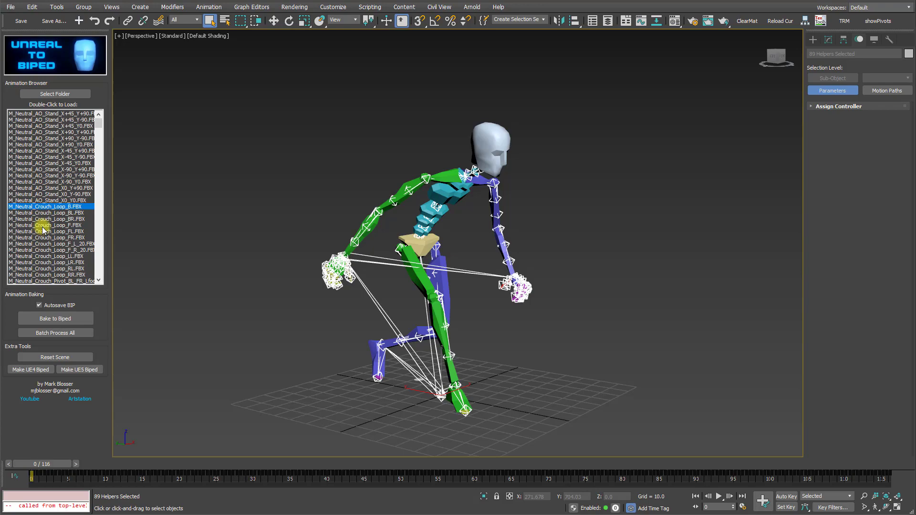
# Reset the scene and create a UE4 biped.
pyautogui.click(69, 324)
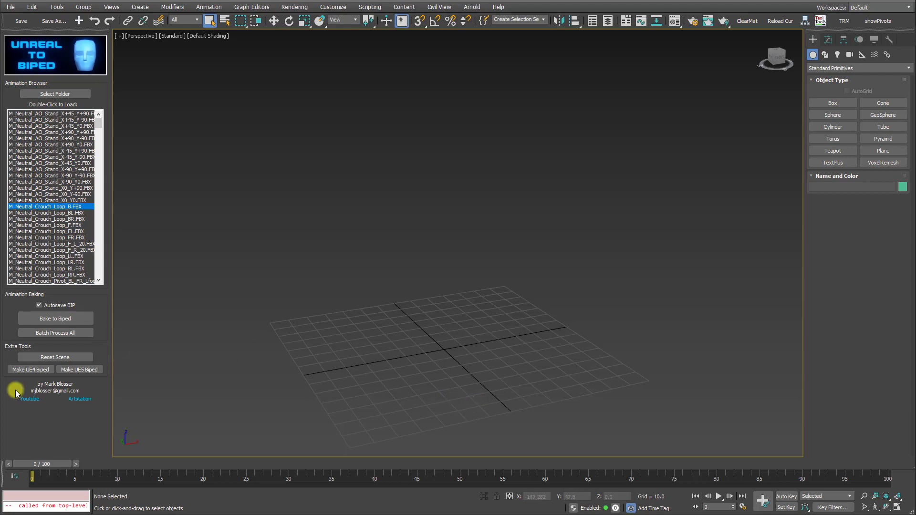
pyautogui.click(47, 376)
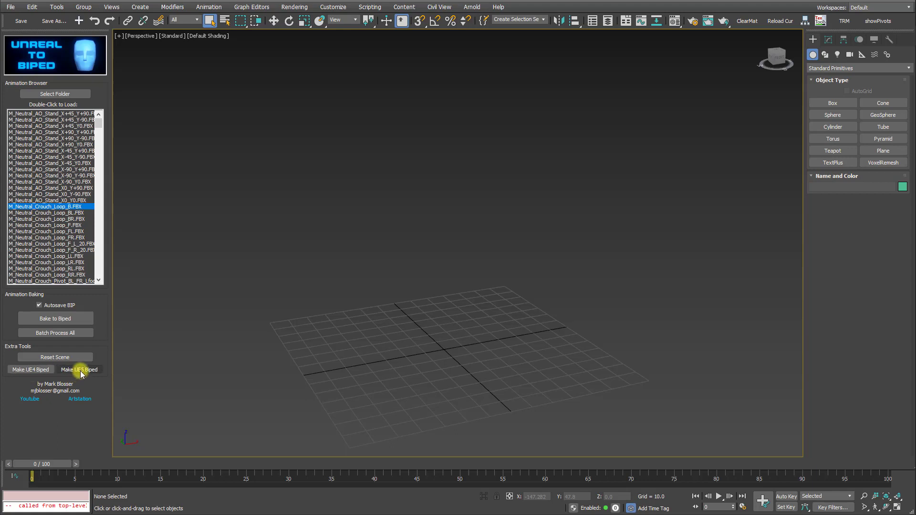
pyautogui.click(32, 370)
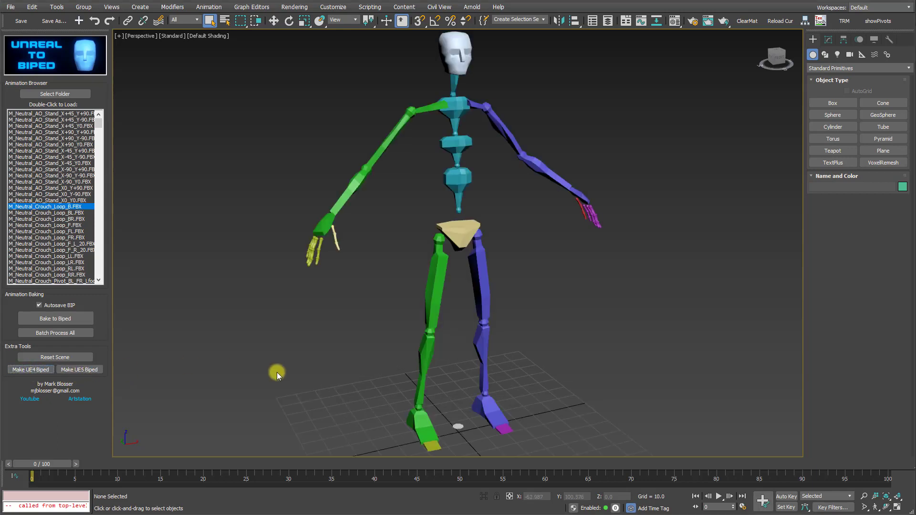
# Delete the whole UE4 biped and create a UE5 biped in its place.
pyautogui.moveTo(305, 119); pyautogui.dragTo(582, 283)
pyautogui.press('Delete')
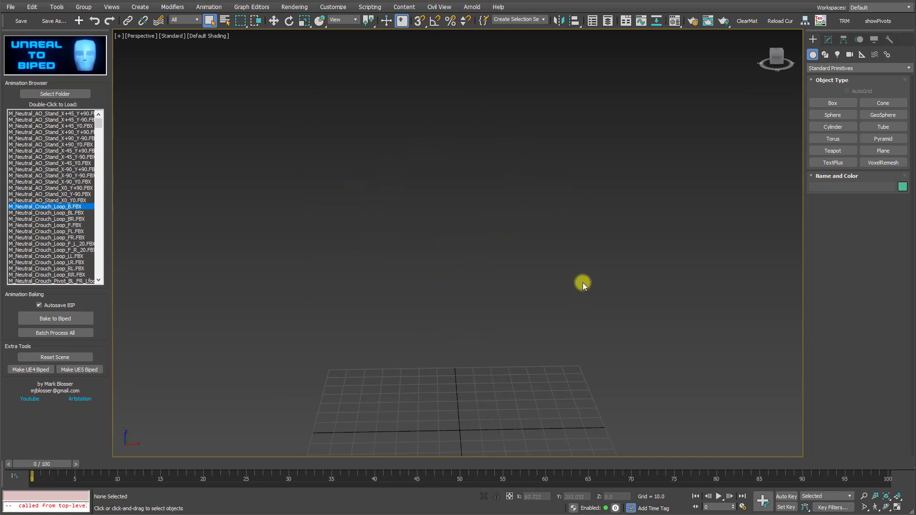
pyautogui.click(91, 370)
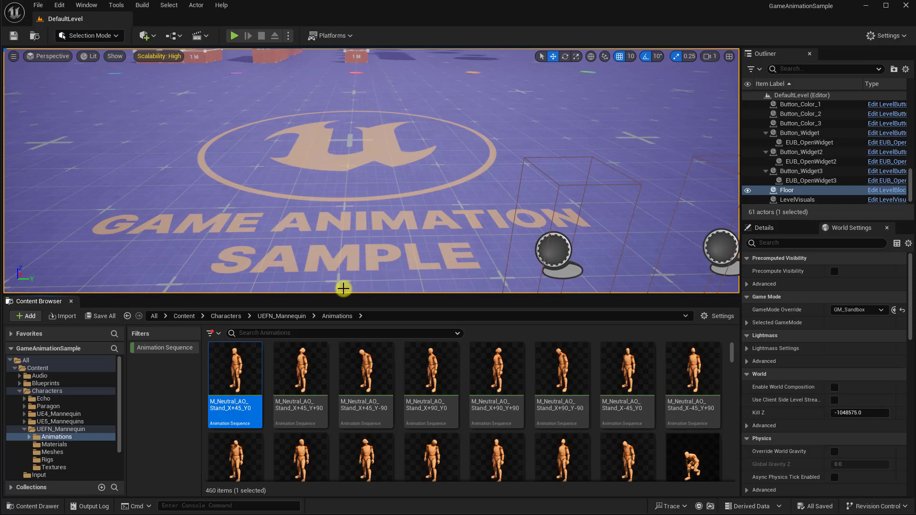
# In Unreal Editor, select all animation sequences in the UEFN_Mannequin Animations folder and bring up their Bulk Export action.
pyautogui.moveTo(302, 384)
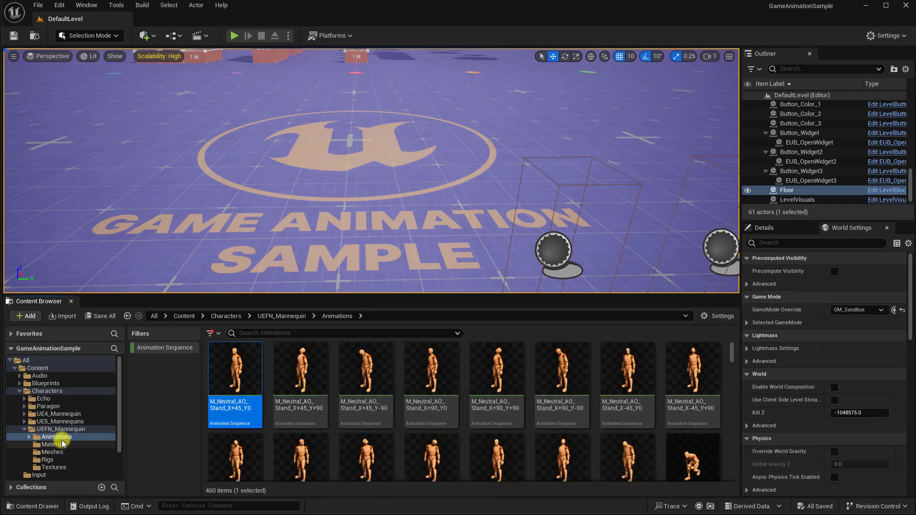
pyautogui.click(290, 384)
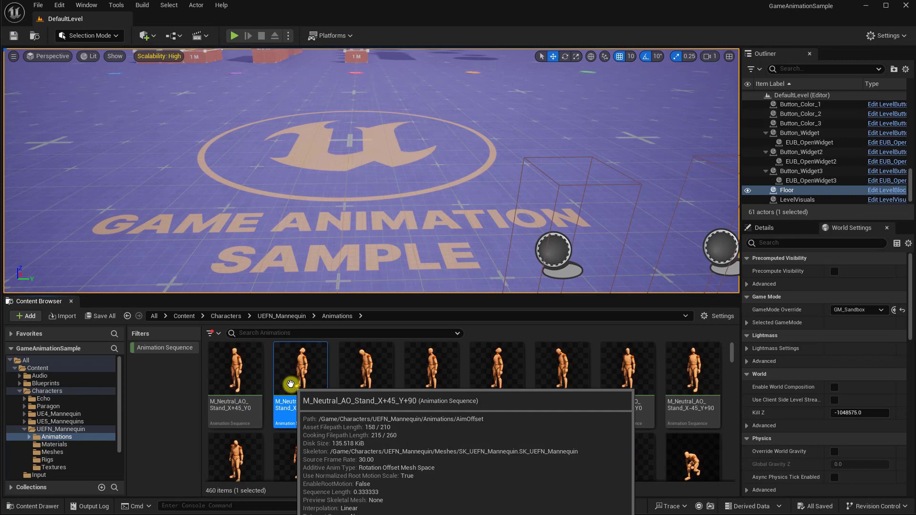
pyautogui.hotkey('ctrl', 'a')
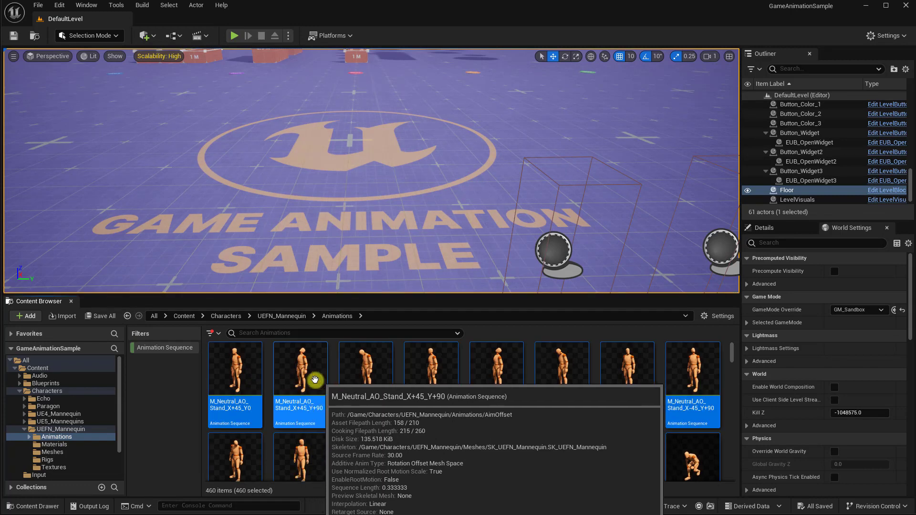
pyautogui.rightClick(304, 371)
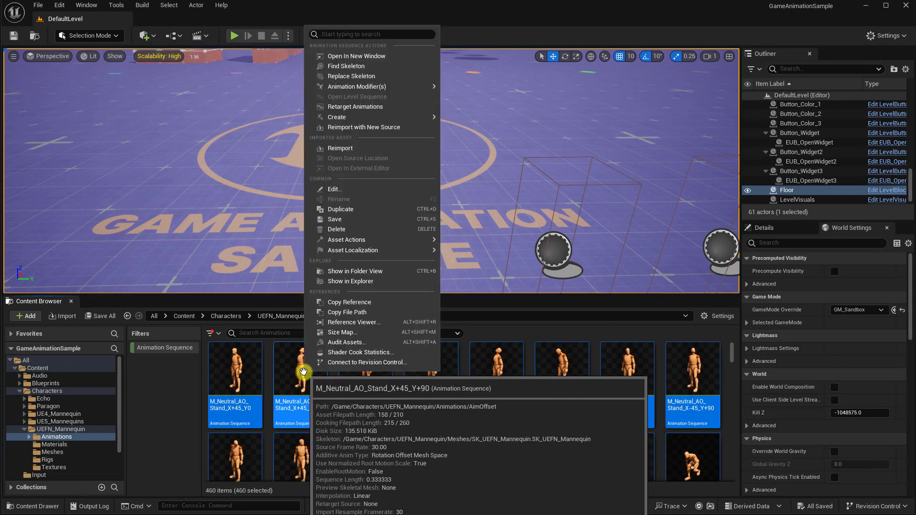
pyautogui.moveTo(344, 239)
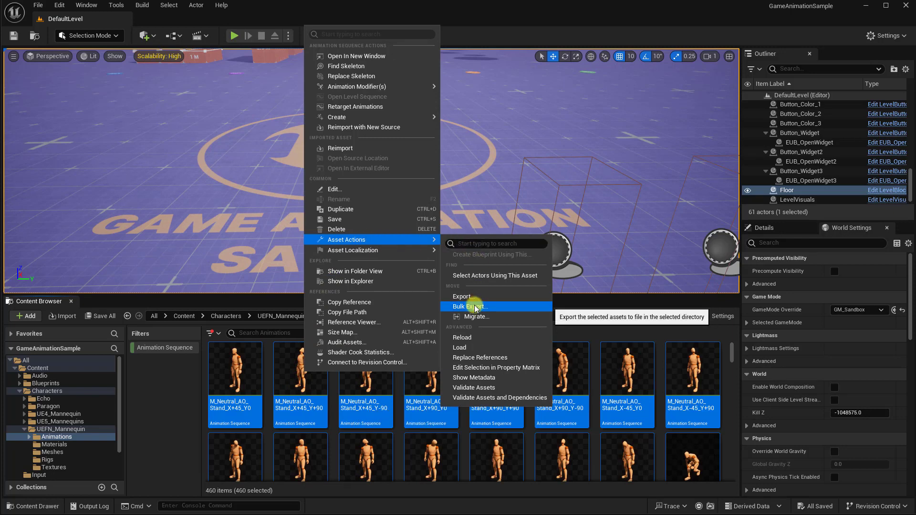
pyautogui.click(193, 403)
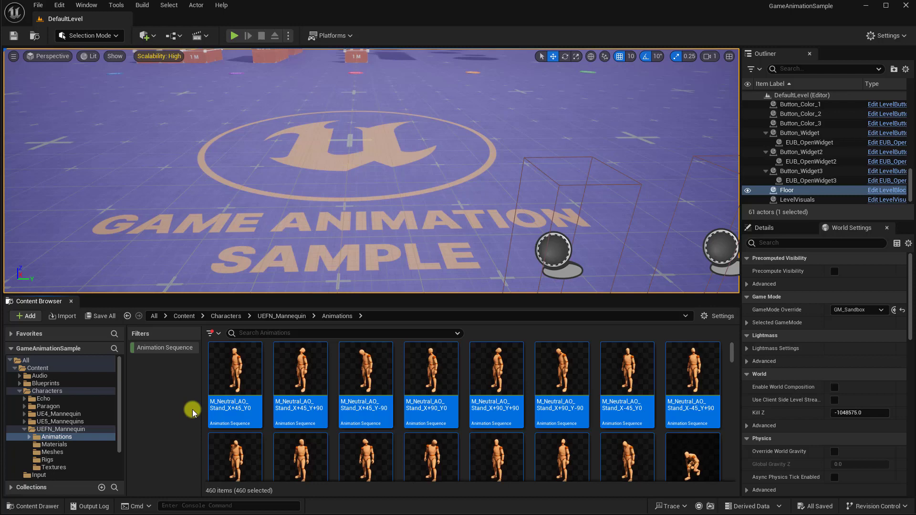
# Preview the M_Neutral_AO_Stand_X+45_Y0 animation in its asset editor and close the editor.
pyautogui.moveTo(373, 231)
pyautogui.mouseDown(button='right')
pyautogui.moveTo(378, 246)
pyautogui.moveTo(375, 236)
pyautogui.mouseUp(button='right')
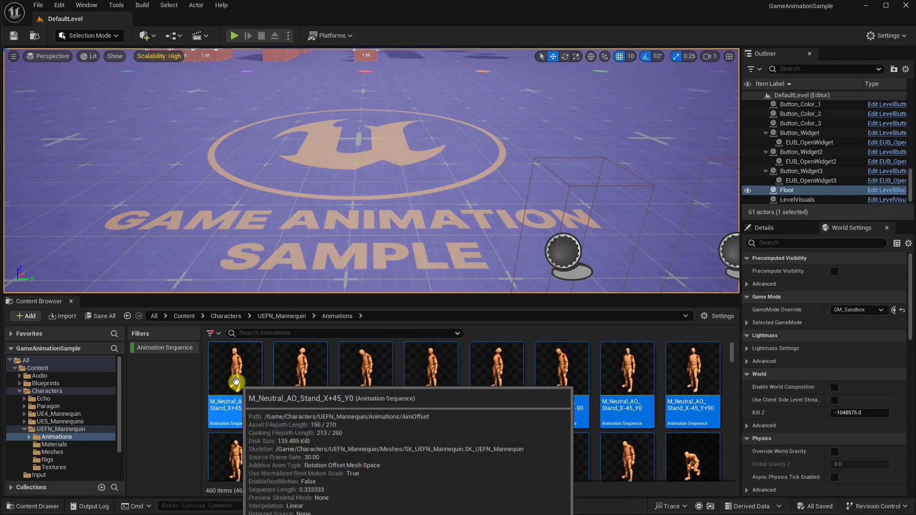
pyautogui.doubleClick(244, 392)
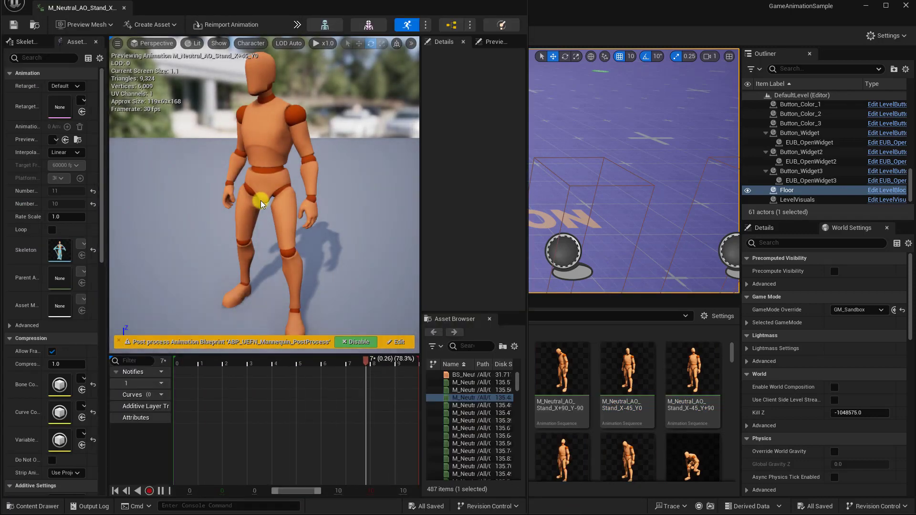
pyautogui.click(514, 3)
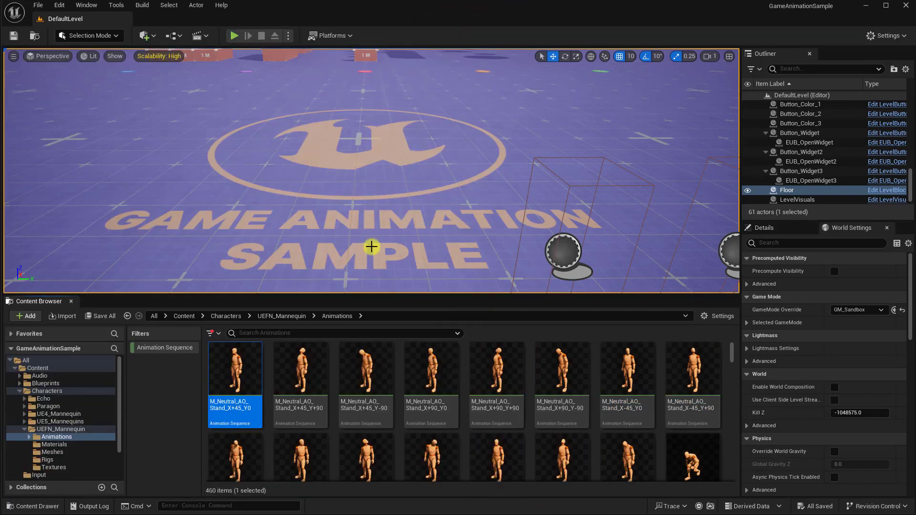
# Start retargeting the M_Neutral_AO_Stand_X+45_Y0 animation and set SKM_Manny_Simple as the target skeletal mesh.
pyautogui.moveTo(250, 366)
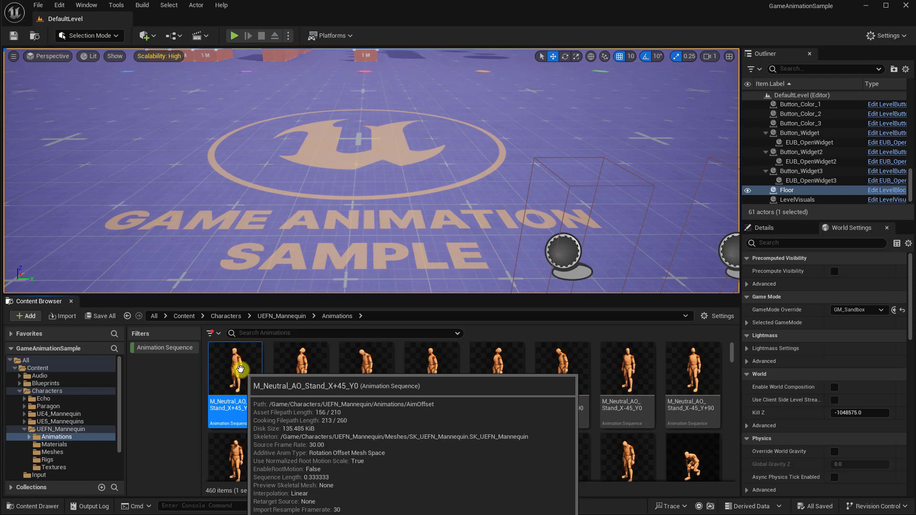
pyautogui.rightClick(240, 368)
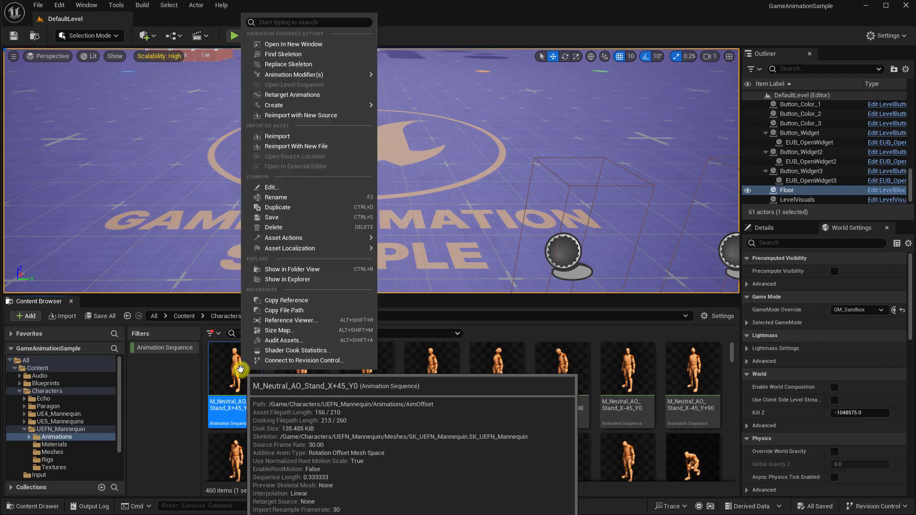
pyautogui.click(291, 95)
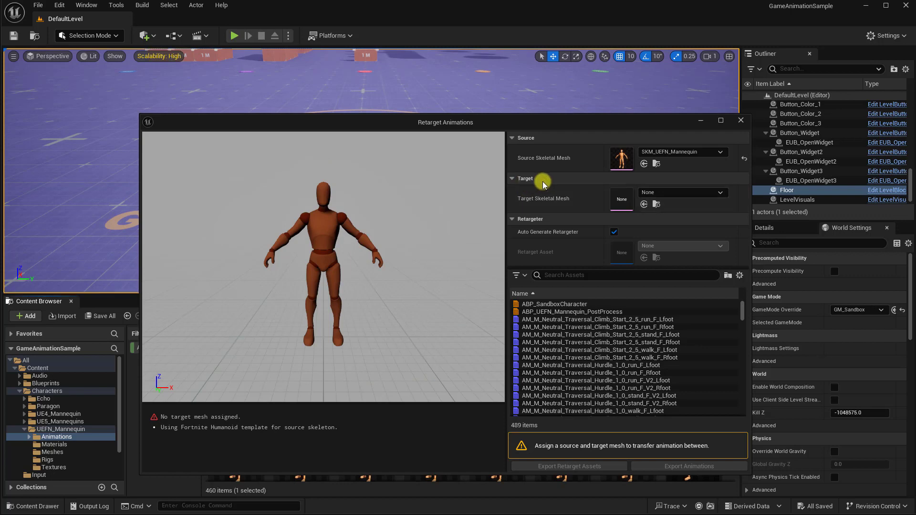
pyautogui.click(664, 190)
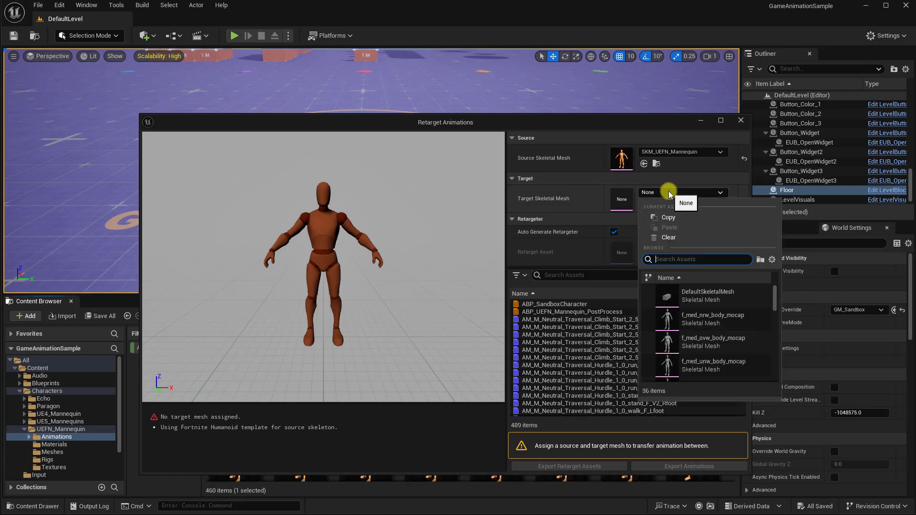
pyautogui.write('manny')
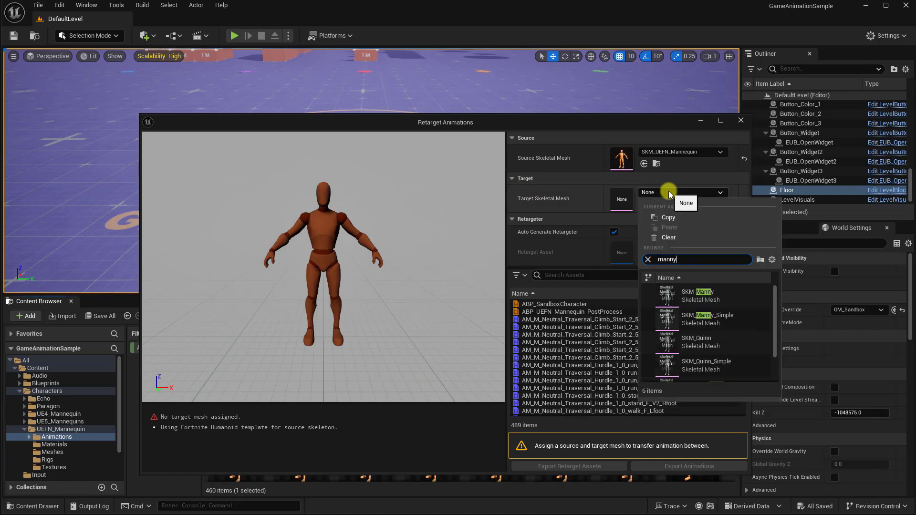
pyautogui.click(722, 319)
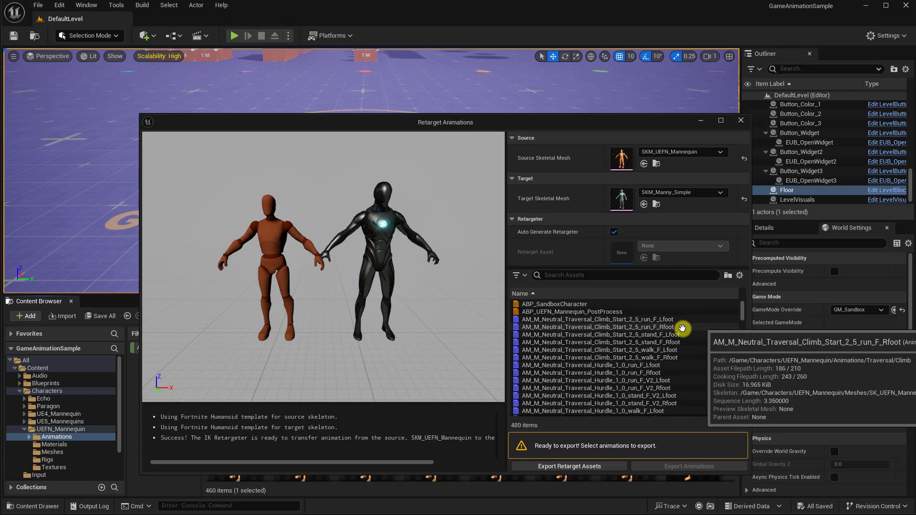
# Select all assets in the retargeting list, bring up their animation export options, then cancel the export and close Retarget Animations.
pyautogui.click(556, 342)
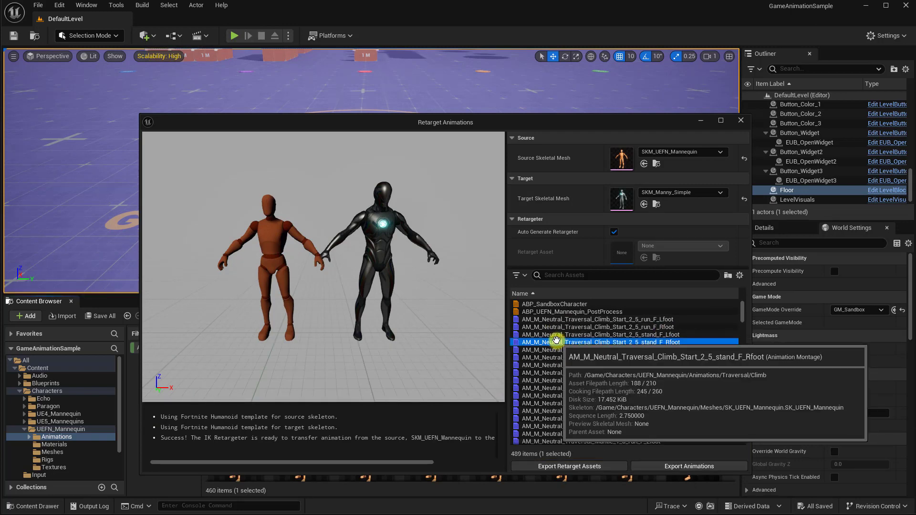
pyautogui.hotkey('ctrl', 'a')
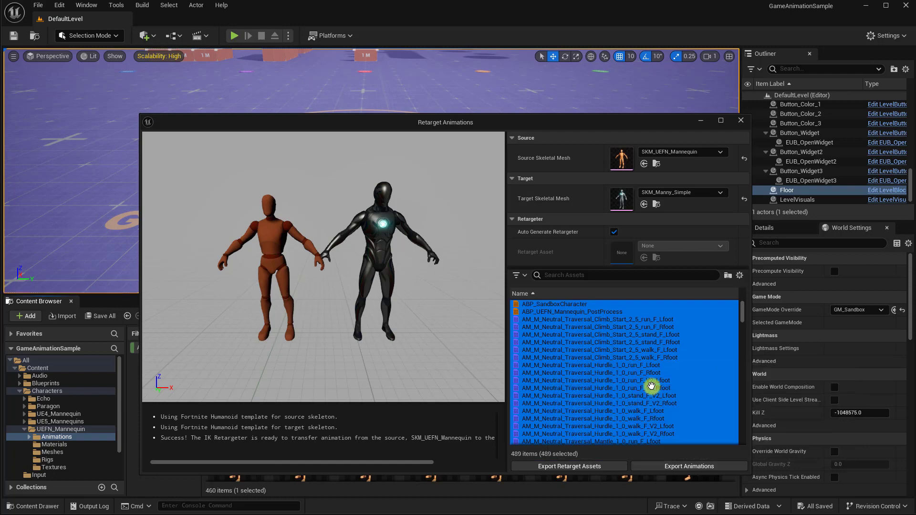
pyautogui.click(677, 466)
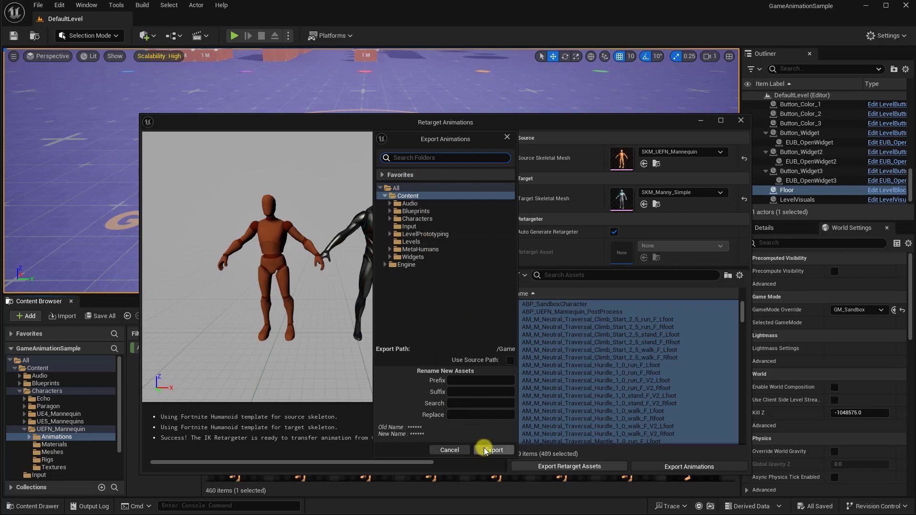
pyautogui.click(740, 121)
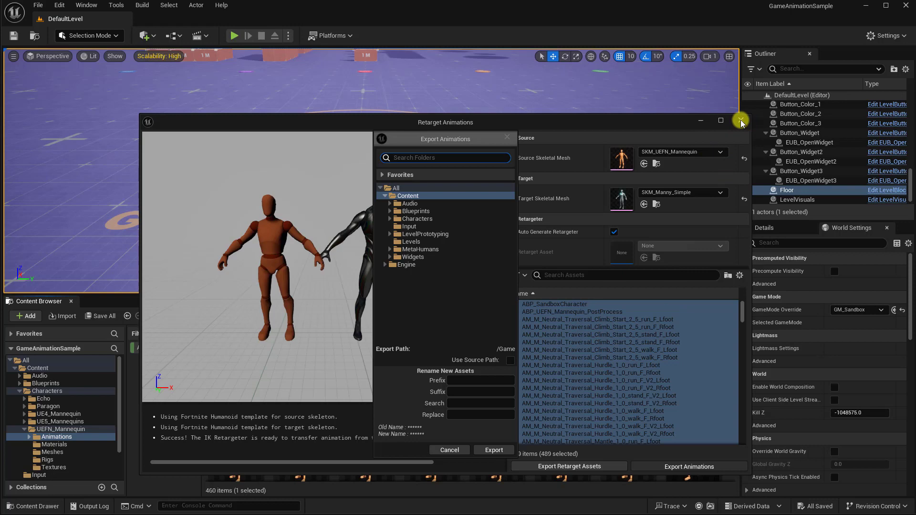
pyautogui.click(449, 450)
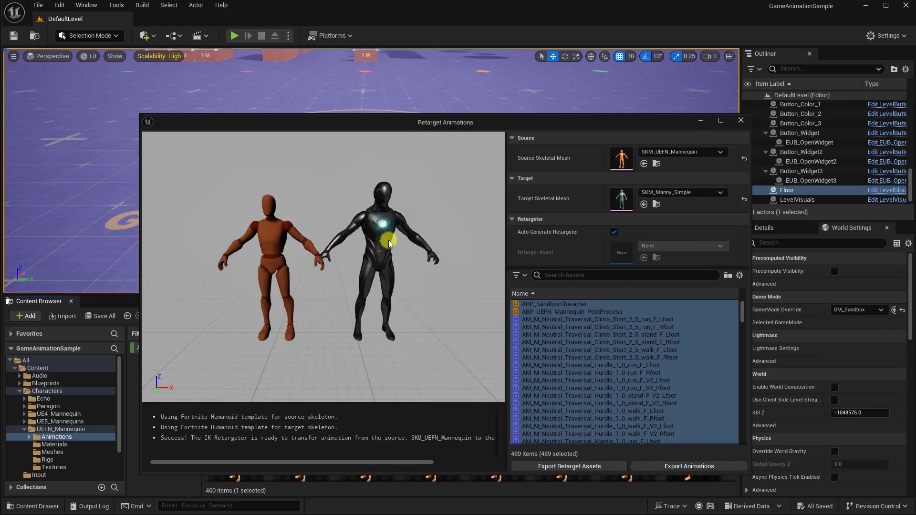
pyautogui.click(740, 121)
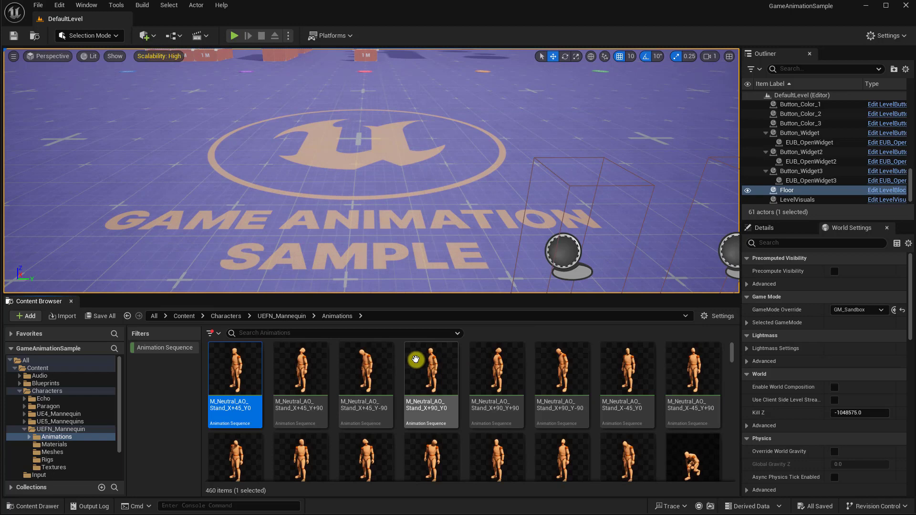
# Bring up the asset actions, including export, for the M_Neutral_AO_Stand_X+45_Y0 animation.
pyautogui.rightClick(249, 368)
pyautogui.moveTo(291, 239)
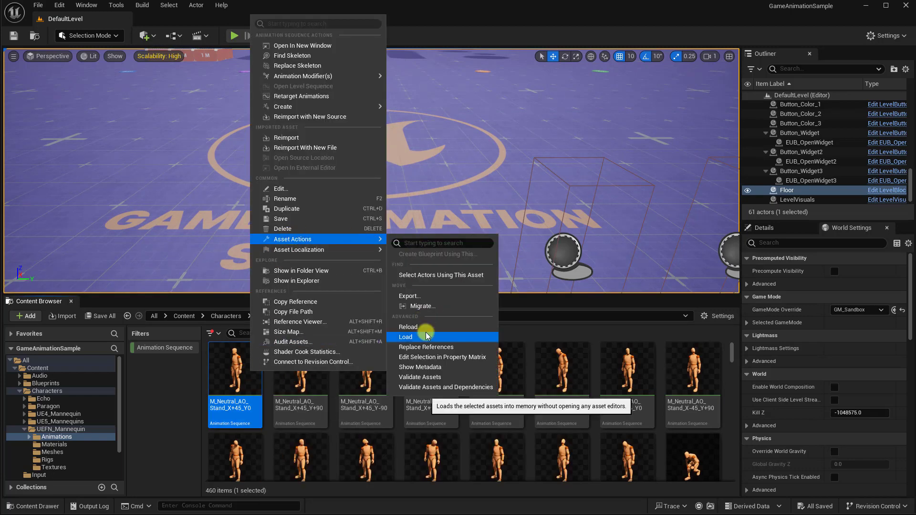